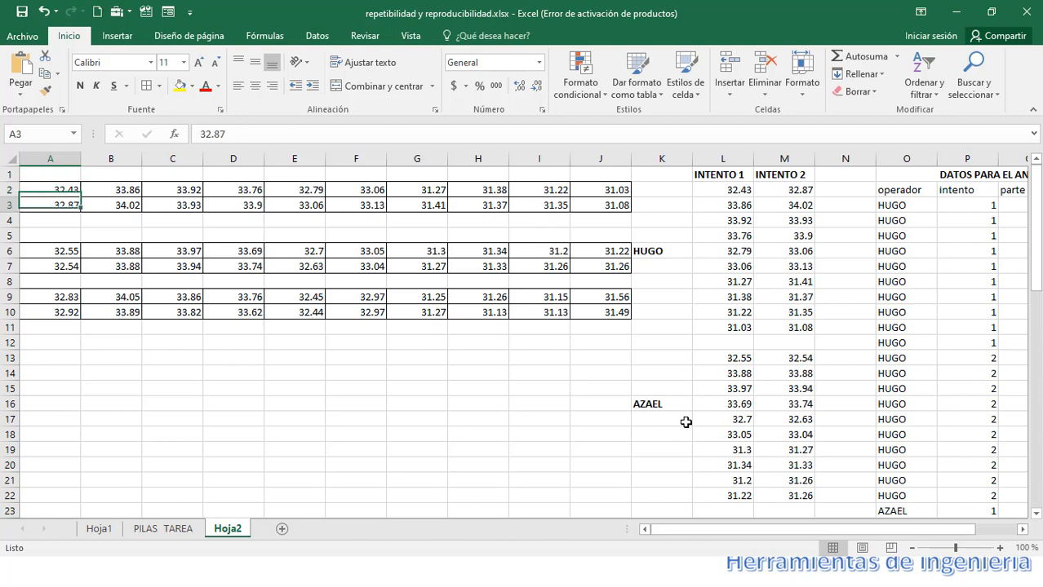
- Examine the INTENTO 1 and INTENTO 2 measurement columns for the three operators on Hoja2
{"action": "left_click", "coordinate": [686, 422]}
{"action": "key", "text": "Down"}
{"action": "key", "text": "Down"}
{"action": "key", "text": "Down"}
{"action": "key", "text": "Down"}
{"action": "key", "text": "Down"}
{"action": "key", "text": "Down"}
{"action": "key", "text": "Down"}
{"action": "key", "text": "Down"}
{"action": "key", "text": "Down"}
{"action": "key", "text": "Down"}
{"action": "key", "text": "Down"}
{"action": "key", "text": "Down"}
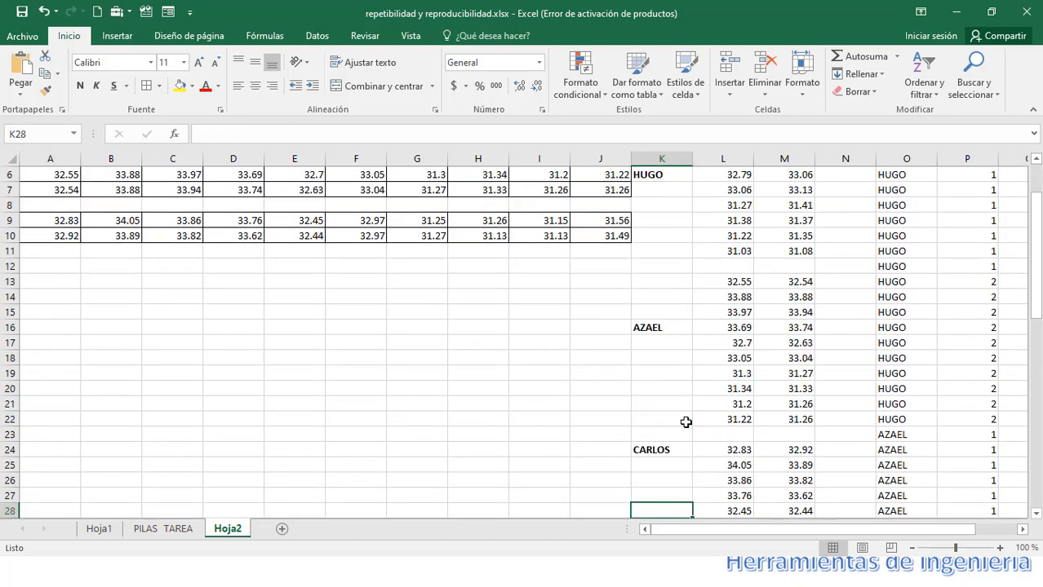
{"action": "key", "text": "Up"}
{"action": "key", "text": "Up"}
{"action": "key", "text": "Up"}
{"action": "key", "text": "Up"}
{"action": "key", "text": "Up"}
{"action": "key", "text": "Up"}
{"action": "key", "text": "Up"}
{"action": "key", "text": "Up"}
{"action": "key", "text": "Up"}
{"action": "key", "text": "Up"}
{"action": "key", "text": "Up"}
{"action": "key", "text": "Up"}
{"action": "key", "text": "Up"}
{"action": "key", "text": "Up"}
{"action": "key", "text": "Up"}
{"action": "key", "text": "Up"}
{"action": "key", "text": "Up"}
{"action": "key", "text": "Up"}
{"action": "key", "text": "Up"}
{"action": "key", "text": "Up"}
{"action": "key", "text": "Up"}
{"action": "key", "text": "Up"}
{"action": "key", "text": "Up"}
{"action": "key", "text": "Up"}
{"action": "key", "text": "Up"}
{"action": "key", "text": "Up"}
{"action": "key", "text": "Up"}
{"action": "key", "text": "Up"}
{"action": "key", "text": "Up"}
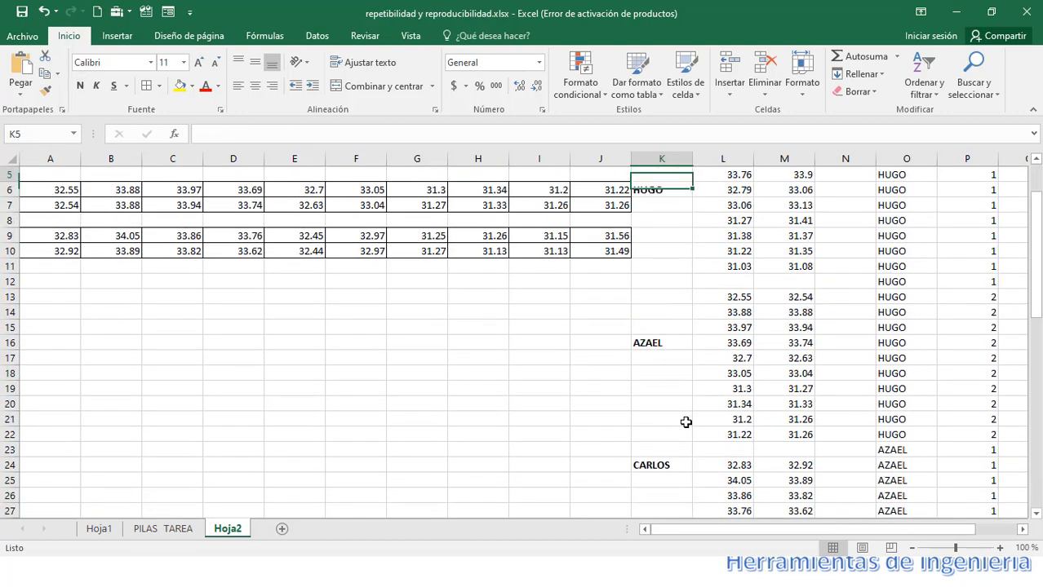
{"action": "key", "text": "Right"}
{"action": "key", "text": "Right"}
{"action": "key", "text": "Right"}
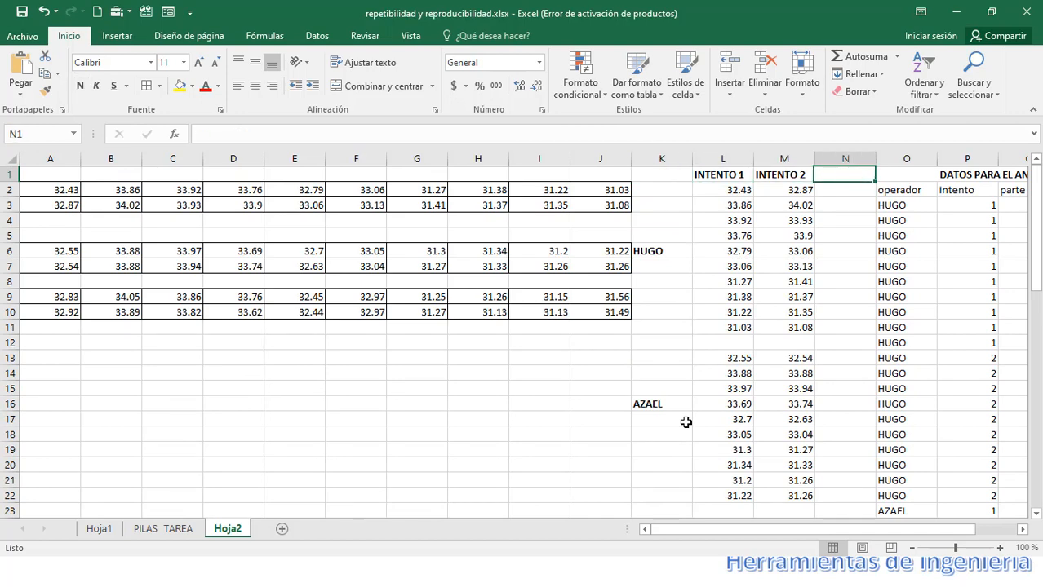
- Review the DATOS PARA EL ANÁLISIS table down to its last row, checking how operador, intento, parte and medición are arranged
{"action": "key", "text": "Right"}
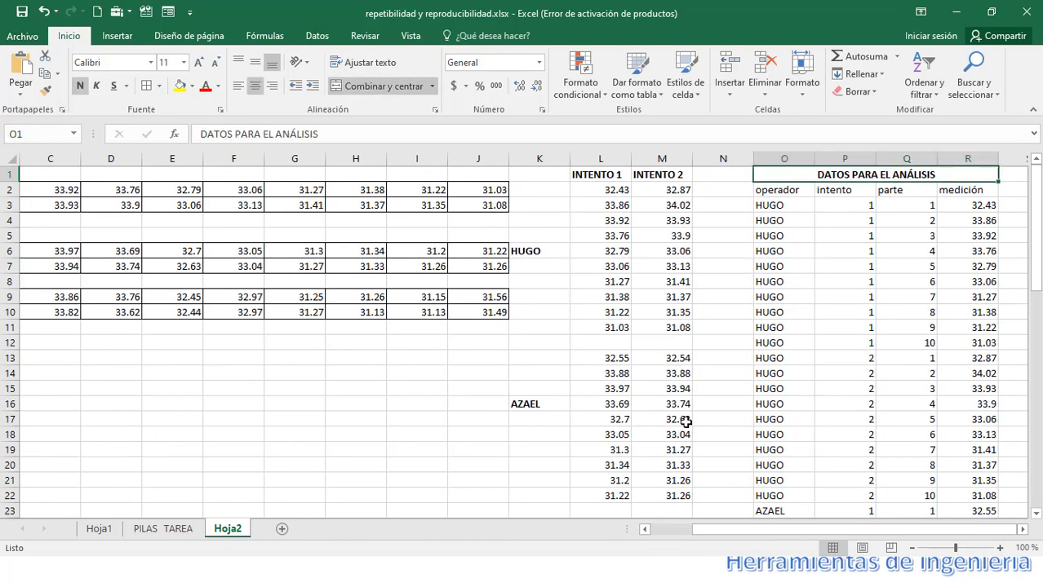
{"action": "scroll", "coordinate": [685, 421], "scroll_direction": "right", "scroll_amount": 1}
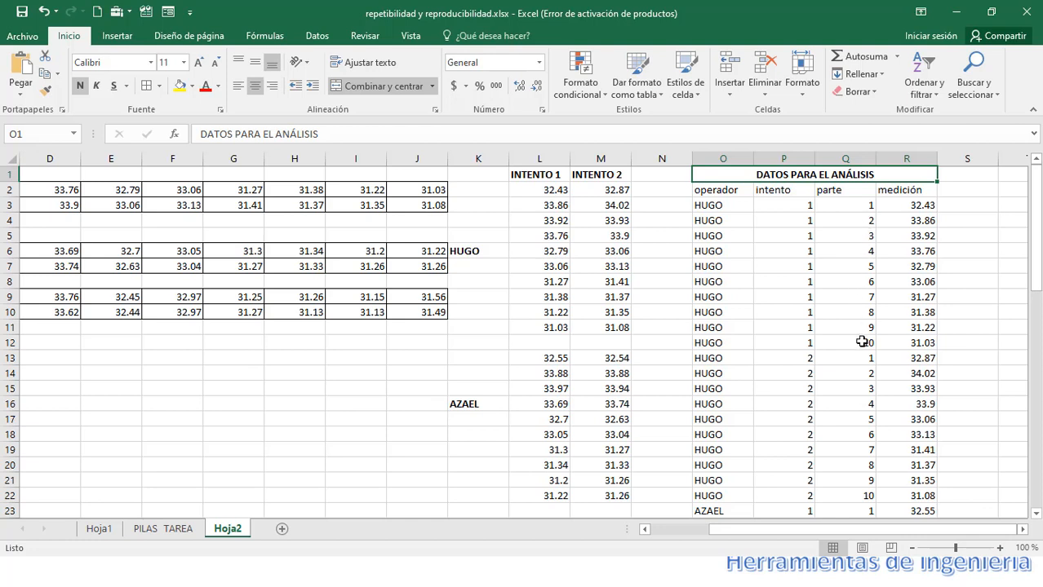
{"action": "left_click", "coordinate": [860, 486]}
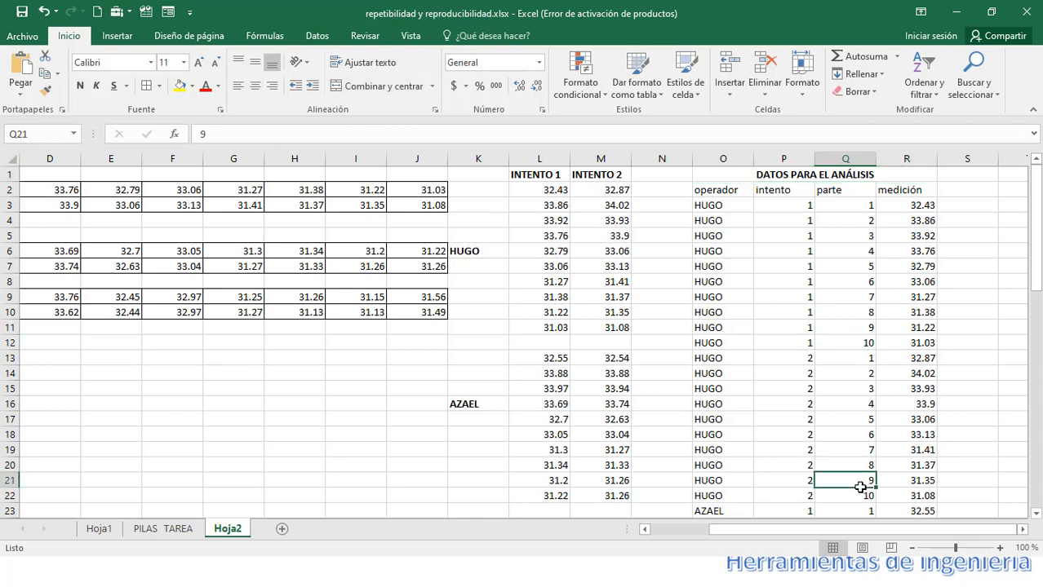
{"action": "key", "text": "Down"}
{"action": "key", "text": "Down"}
{"action": "key", "text": "Down"}
{"action": "key", "text": "Down"}
{"action": "key", "text": "Down"}
{"action": "key", "text": "Down"}
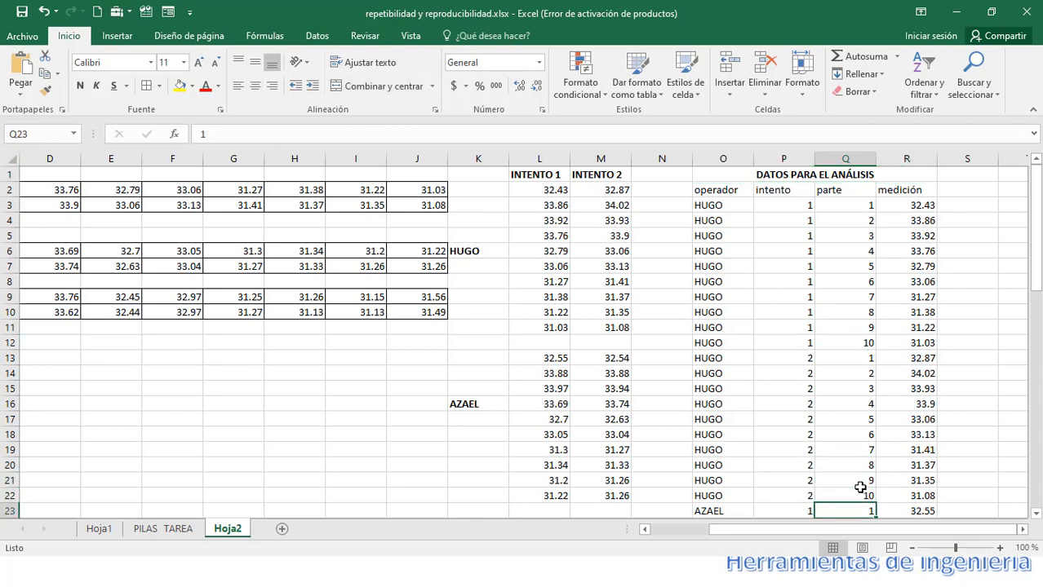
{"action": "key", "text": "Down"}
{"action": "key", "text": "Down"}
{"action": "key", "text": "Down"}
{"action": "key", "text": "Down"}
{"action": "key", "text": "Down"}
{"action": "key", "text": "Down"}
{"action": "key", "text": "Down"}
{"action": "key", "text": "Down"}
{"action": "key", "text": "Down"}
{"action": "key", "text": "Down"}
{"action": "key", "text": "Down"}
{"action": "key", "text": "Down"}
{"action": "key", "text": "Down"}
{"action": "key", "text": "Down"}
{"action": "key", "text": "Down"}
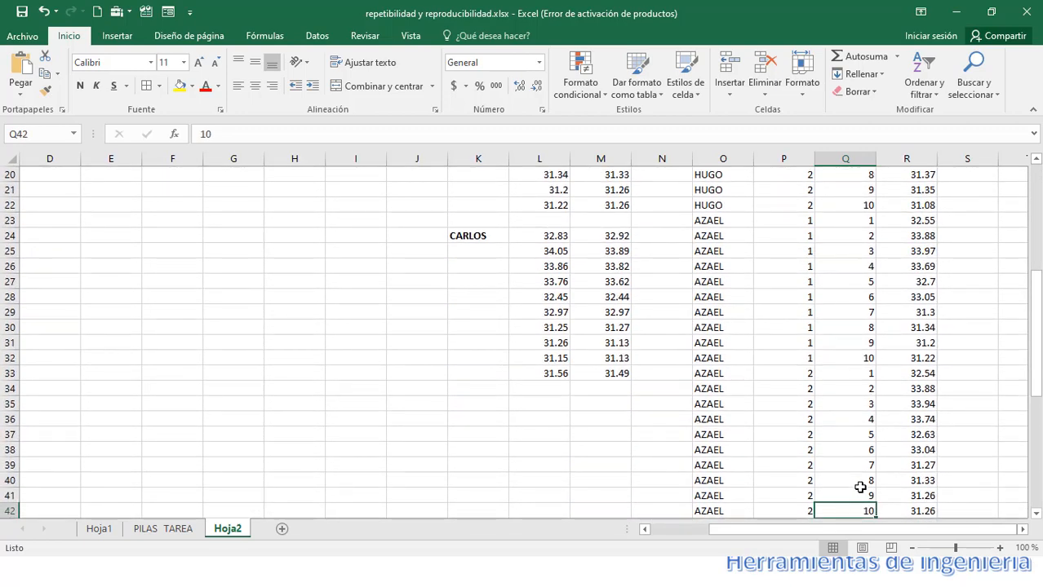
{"action": "key", "text": "Down"}
{"action": "key", "text": "Down"}
{"action": "key", "text": "Down"}
{"action": "key", "text": "Down"}
{"action": "key", "text": "Down"}
{"action": "key", "text": "Down"}
{"action": "key", "text": "Down"}
{"action": "key", "text": "Down"}
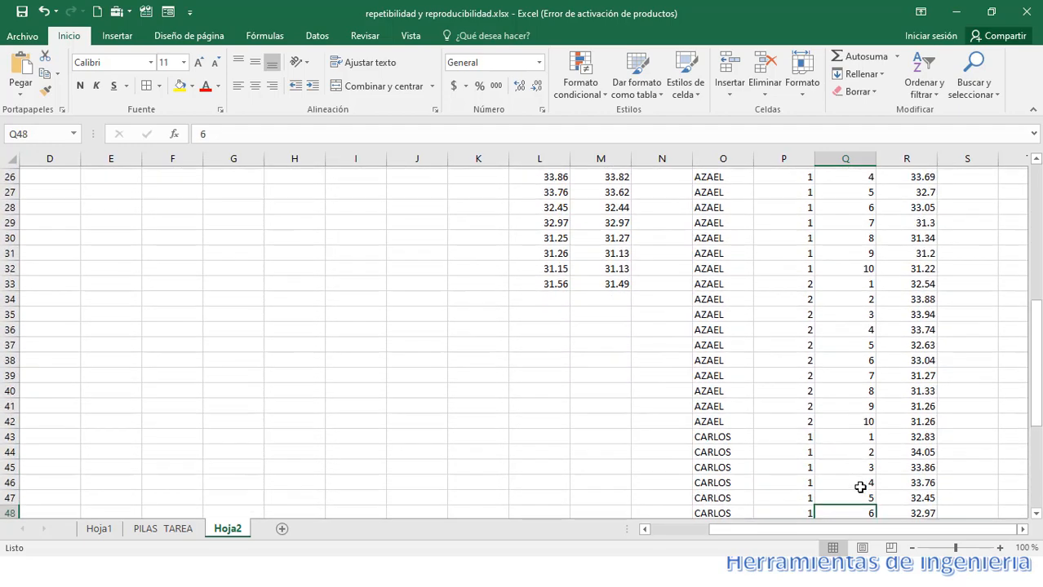
{"action": "key", "text": "Down"}
{"action": "key", "text": "Down"}
{"action": "key", "text": "Down"}
{"action": "key", "text": "Down"}
{"action": "key", "text": "Down"}
{"action": "key", "text": "Down"}
{"action": "key", "text": "Down"}
{"action": "key", "text": "Down"}
{"action": "key", "text": "Down"}
{"action": "key", "text": "Down"}
{"action": "key", "text": "Down"}
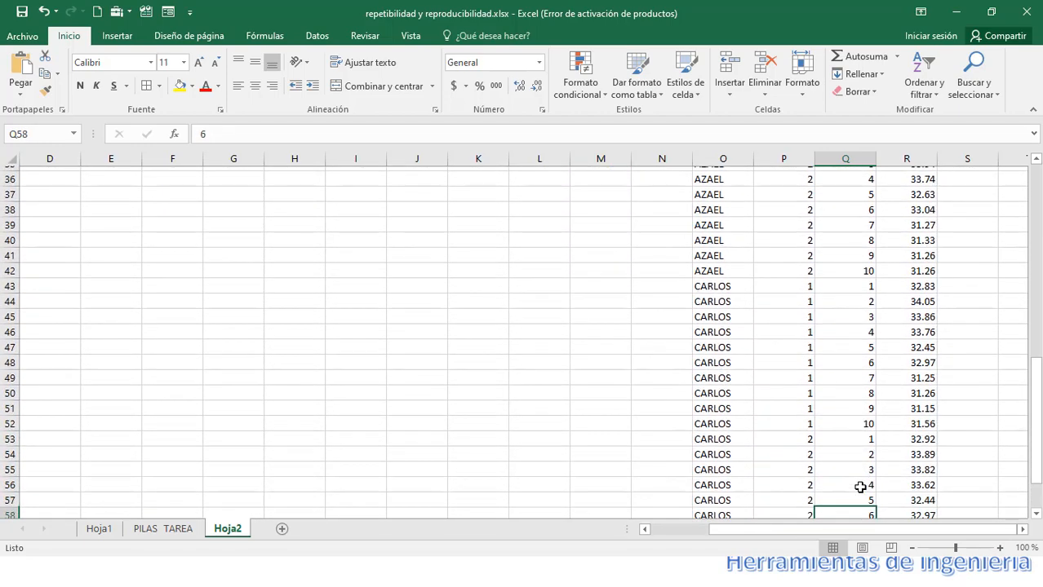
{"action": "key", "text": "Down"}
{"action": "key", "text": "Down"}
{"action": "key", "text": "Down"}
{"action": "key", "text": "Down"}
{"action": "key", "text": "Down"}
{"action": "key", "text": "Down"}
{"action": "key", "text": "Down"}
{"action": "key", "text": "Down"}
{"action": "key", "text": "Down"}
{"action": "key", "text": "Down"}
{"action": "key", "text": "Down"}
{"action": "key", "text": "Down"}
{"action": "key", "text": "Down"}
{"action": "key", "text": "Down"}
{"action": "key", "text": "Down"}
{"action": "key", "text": "Down"}
{"action": "key", "text": "Down"}
{"action": "key", "text": "Down"}
{"action": "key", "text": "Down"}
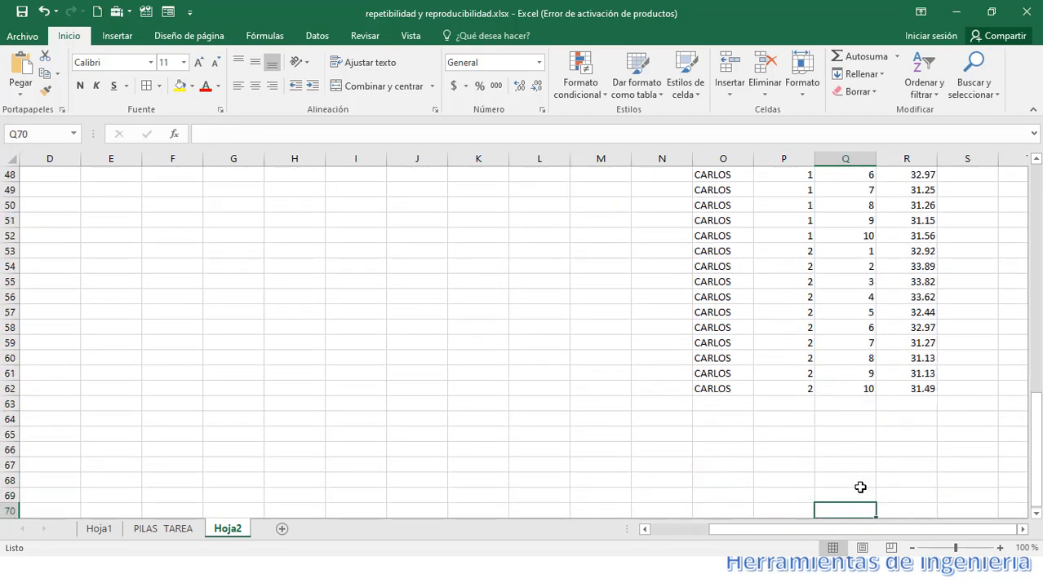
{"action": "key", "text": "Up"}
{"action": "key", "text": "Up"}
{"action": "key", "text": "Up"}
{"action": "key", "text": "Up"}
{"action": "key", "text": "Up"}
{"action": "key", "text": "Up"}
{"action": "key", "text": "Up"}
{"action": "key", "text": "Up"}
{"action": "key", "text": "Up"}
{"action": "key", "text": "Up"}
{"action": "key", "text": "Up"}
{"action": "key", "text": "Up"}
{"action": "key", "text": "Up"}
{"action": "key", "text": "Up"}
{"action": "key", "text": "Up"}
{"action": "key", "text": "Up"}
{"action": "key", "text": "Up"}
{"action": "key", "text": "Up"}
{"action": "key", "text": "Up"}
{"action": "key", "text": "Up"}
{"action": "key", "text": "Up"}
{"action": "key", "text": "Up"}
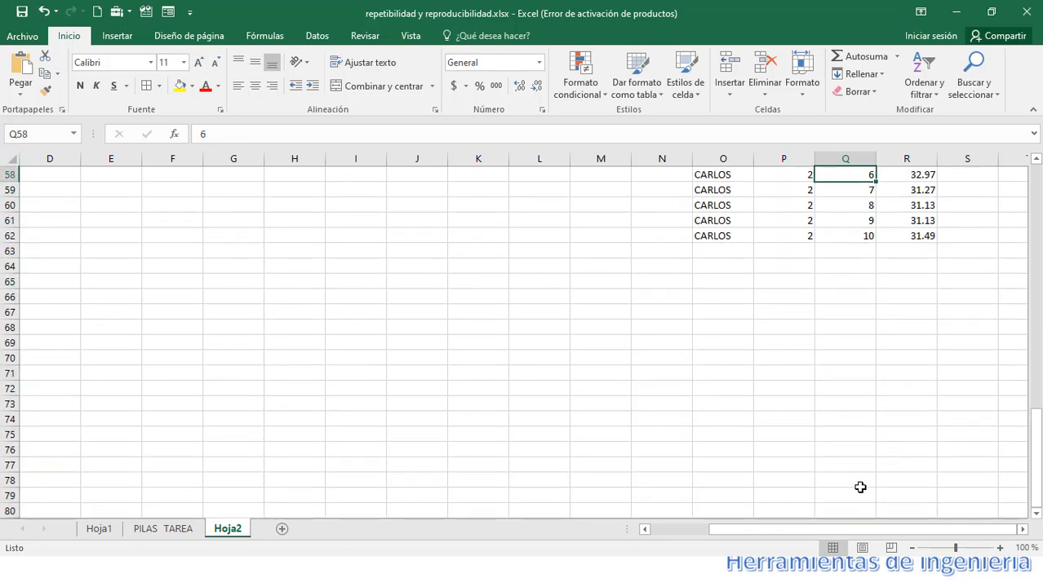
{"action": "key", "text": "Up"}
{"action": "key", "text": "Up"}
{"action": "key", "text": "Up"}
{"action": "key", "text": "Up"}
{"action": "key", "text": "Up"}
{"action": "key", "text": "Up"}
{"action": "key", "text": "Up"}
{"action": "key", "text": "Up"}
{"action": "key", "text": "Up"}
{"action": "key", "text": "Up"}
{"action": "key", "text": "Up"}
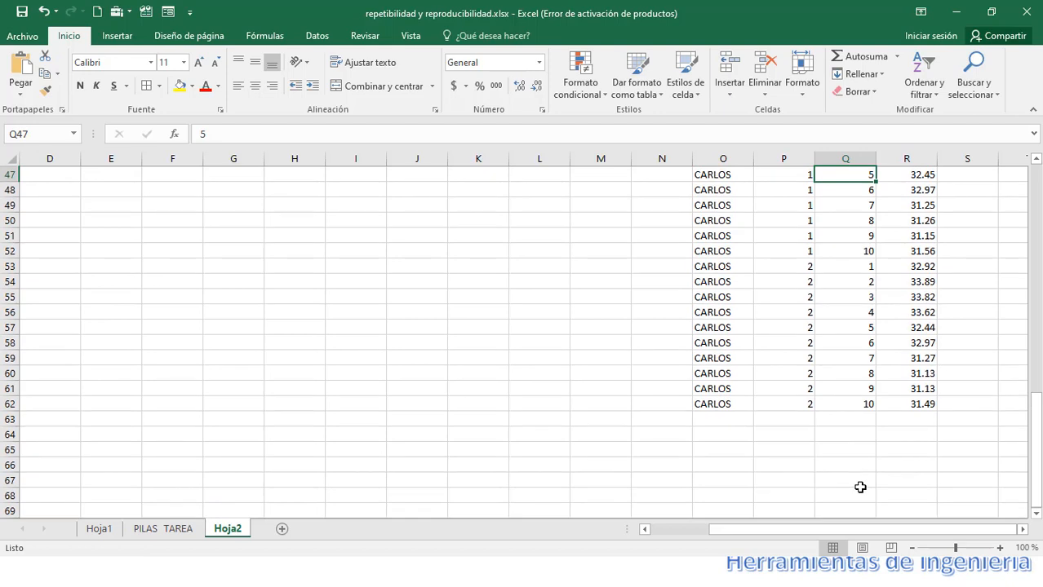
{"action": "key", "text": "ctrl+Home"}
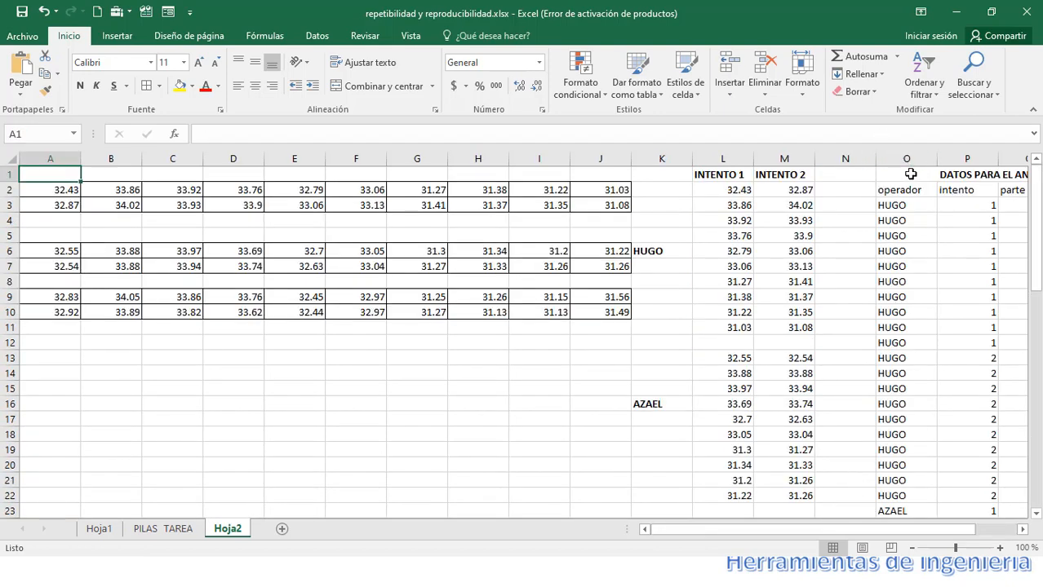
- Select the analysis data from the operador, intento, parte and medición headers down to the last filled row
{"action": "left_click_drag", "start_coordinate": [911, 175], "coordinate": [1008, 317]}
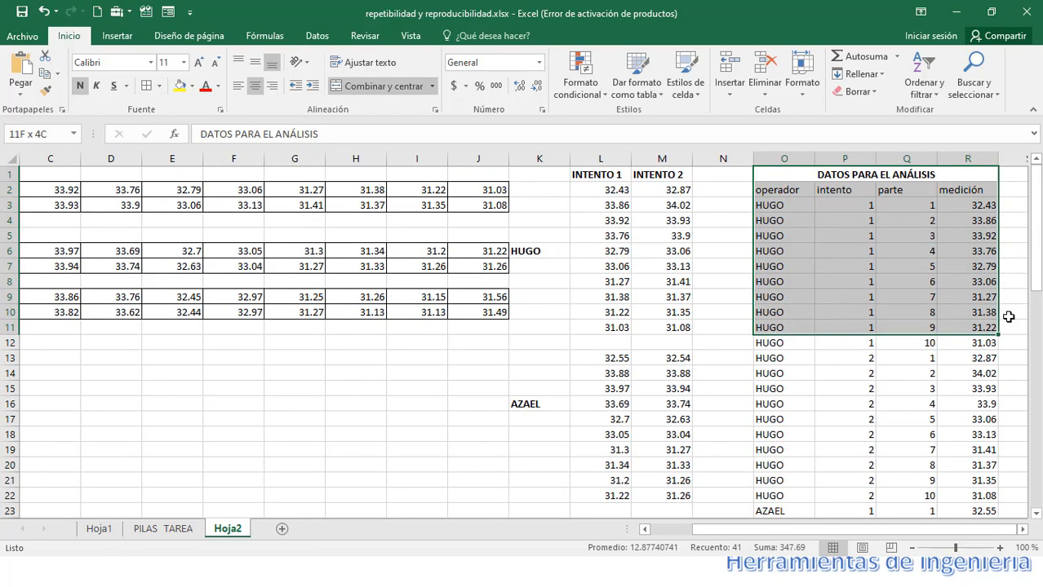
{"action": "key", "text": "shift+Down"}
{"action": "key", "text": "shift+Down"}
{"action": "key", "text": "shift+Down"}
{"action": "key", "text": "shift+Down"}
{"action": "key", "text": "Down"}
{"action": "key", "text": "shift+Right"}
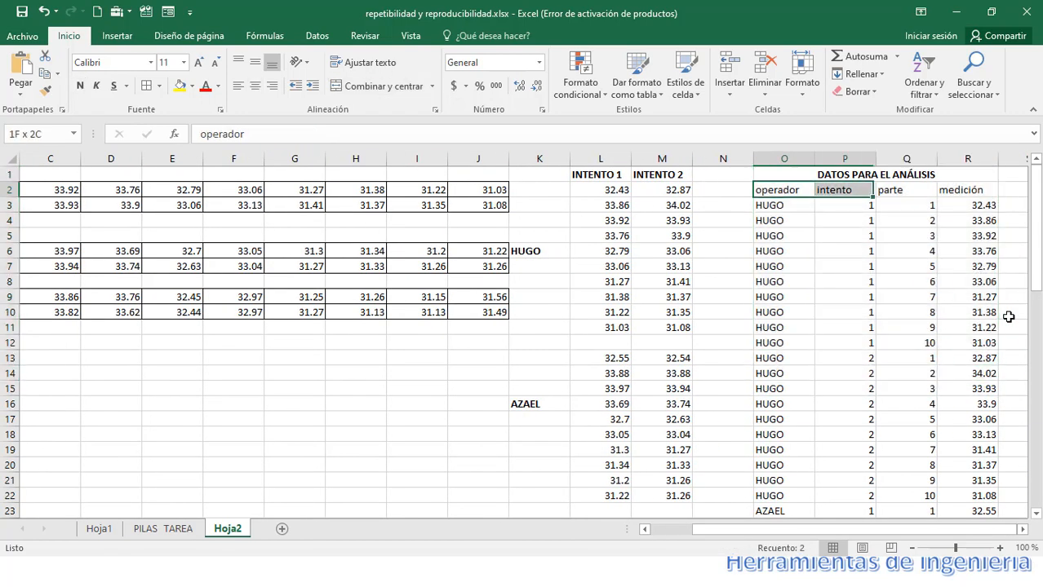
{"action": "key", "text": "shift+Right"}
{"action": "key", "text": "shift+Right"}
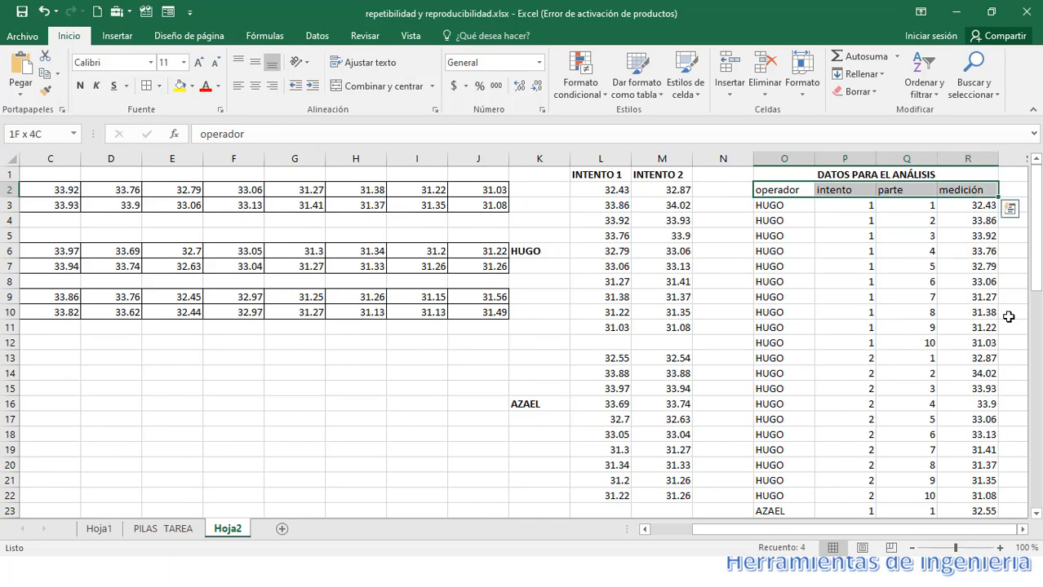
{"action": "key", "text": "ctrl+shift+Down"}
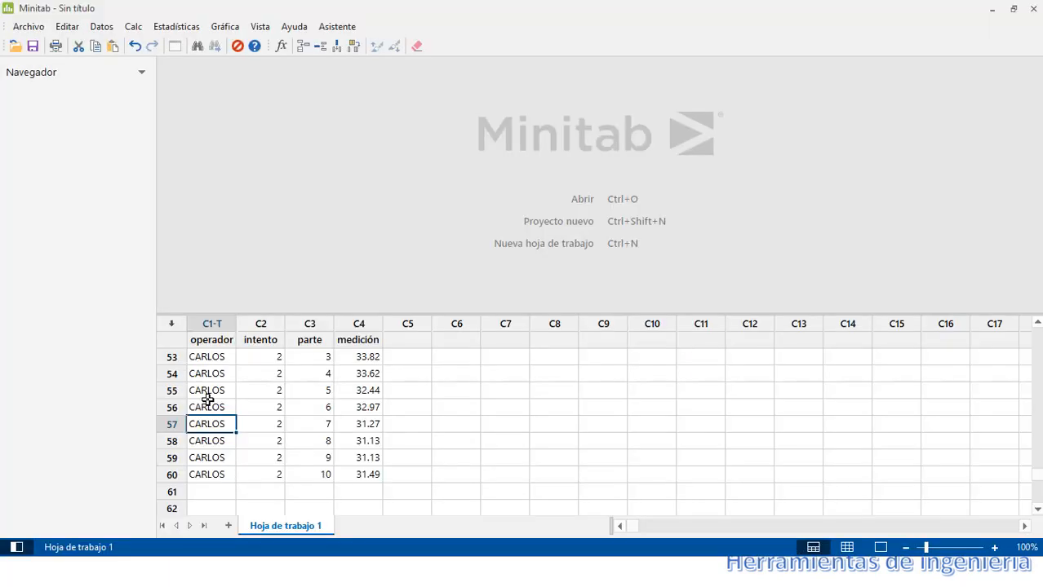
- In the Minitab worksheet, return to the first row and open the Assistant's crossed R&R measurement system study for analyzing data
{"action": "key", "text": "ctrl+Home"}
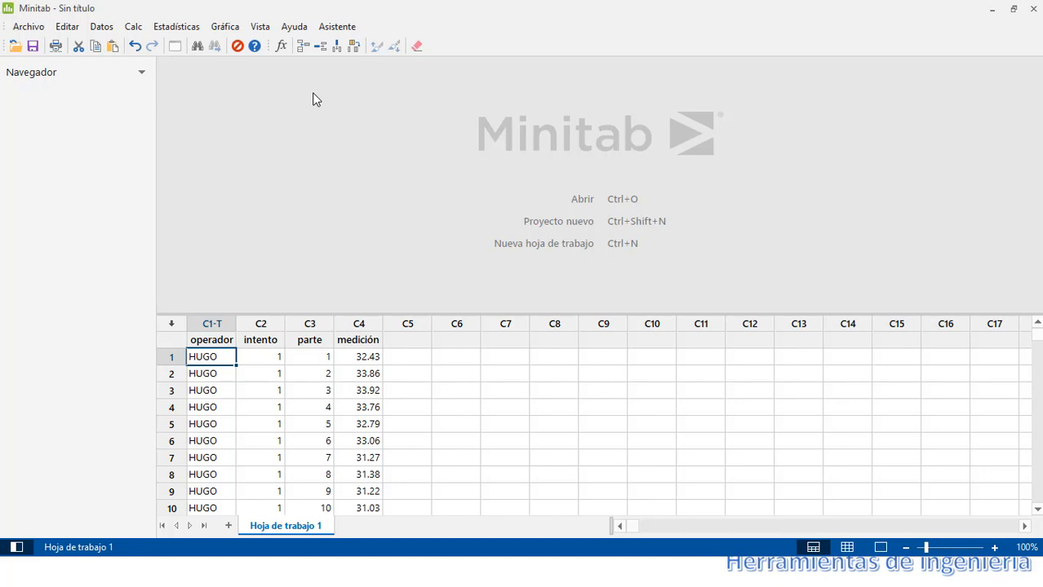
{"action": "left_click", "coordinate": [346, 31]}
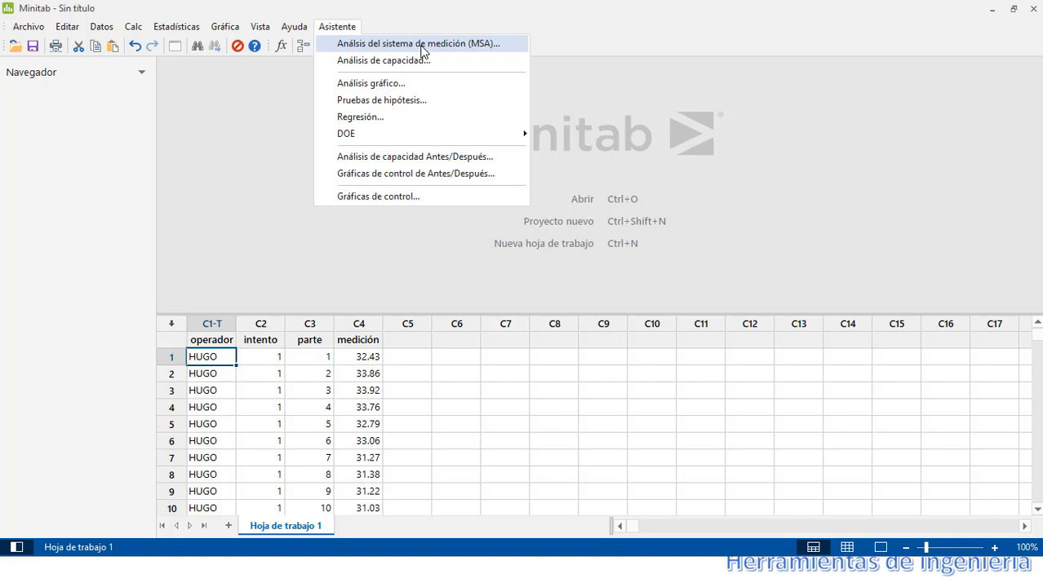
{"action": "left_click", "coordinate": [421, 46]}
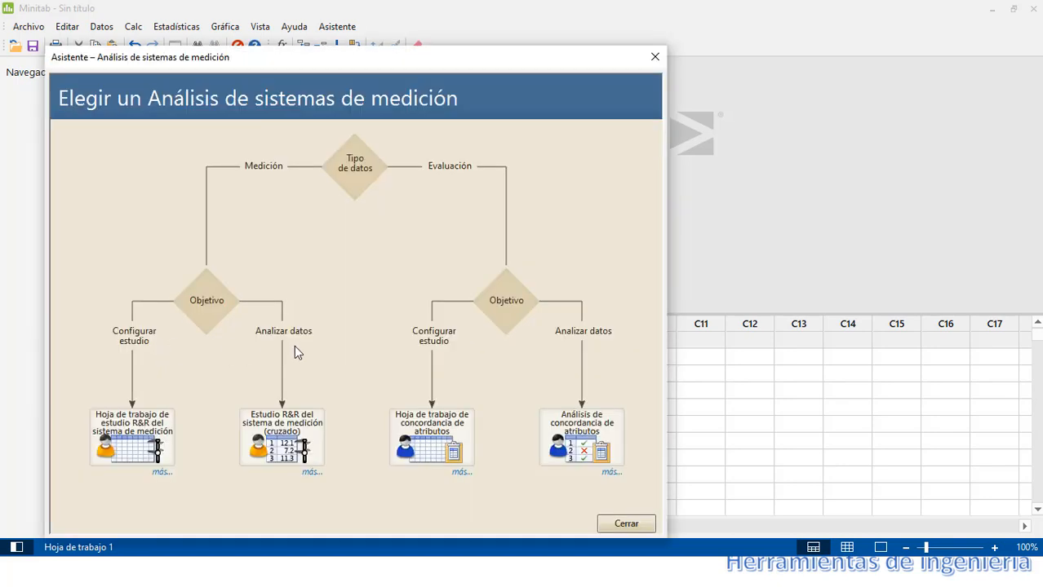
{"action": "left_click", "coordinate": [287, 447]}
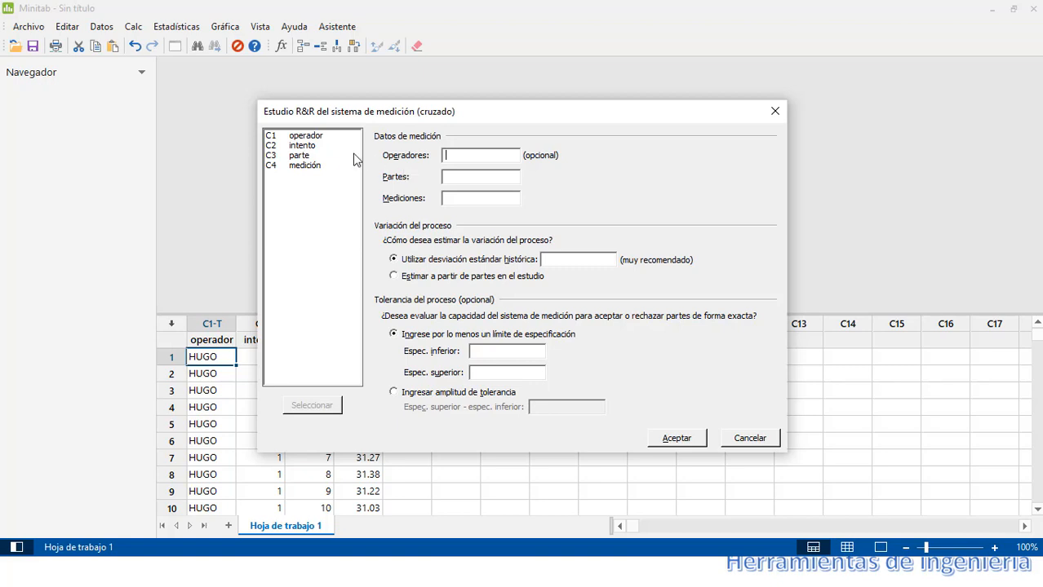
- Run the study with operador as operators, parte as parts and medición as measurements, estimating process variation from the parts in the study
{"action": "double_click", "coordinate": [315, 137]}
{"action": "double_click", "coordinate": [307, 155]}
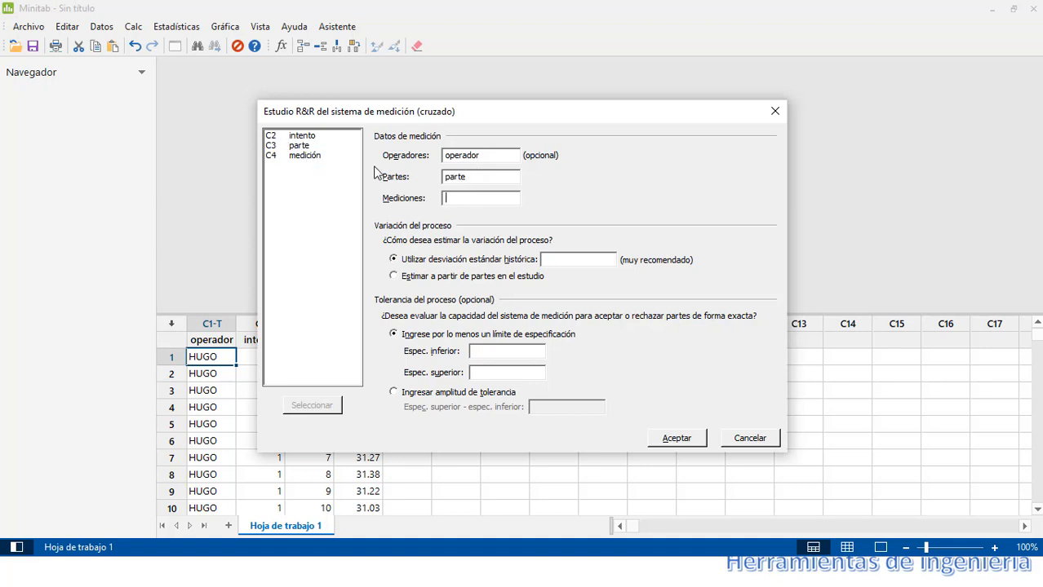
{"action": "double_click", "coordinate": [304, 156]}
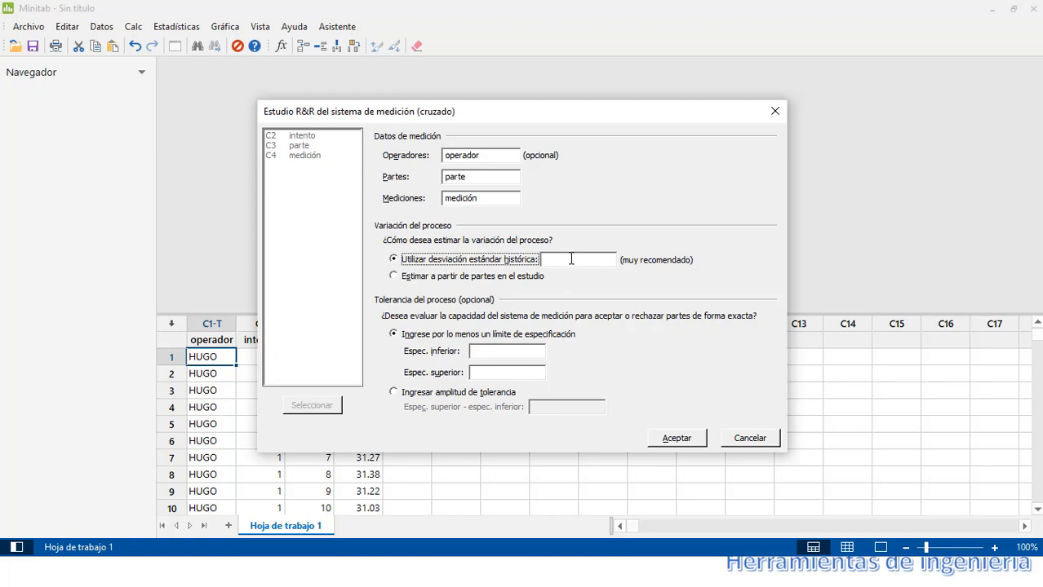
{"action": "left_click", "coordinate": [395, 277]}
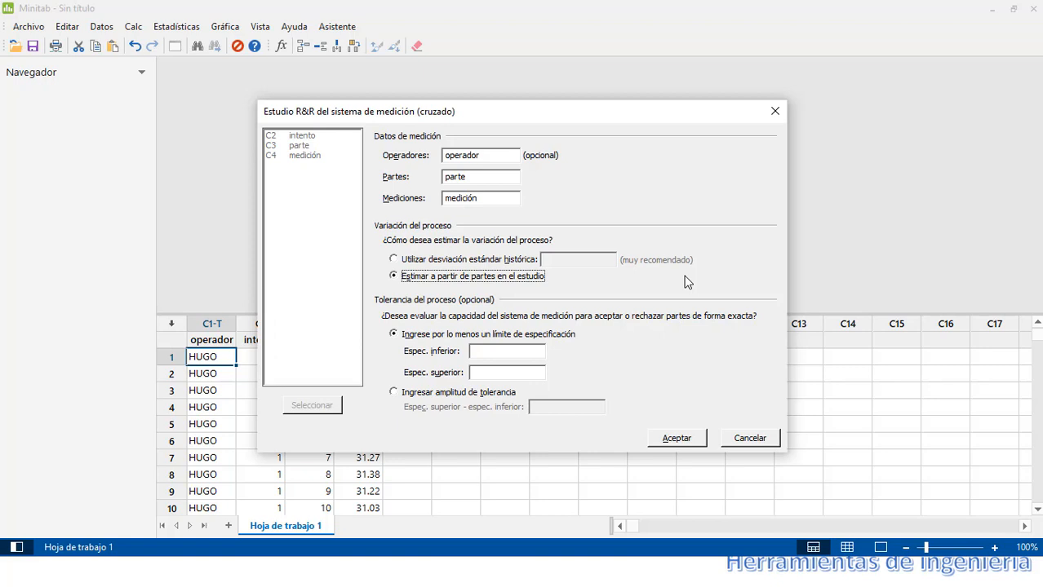
{"action": "left_click", "coordinate": [676, 438]}
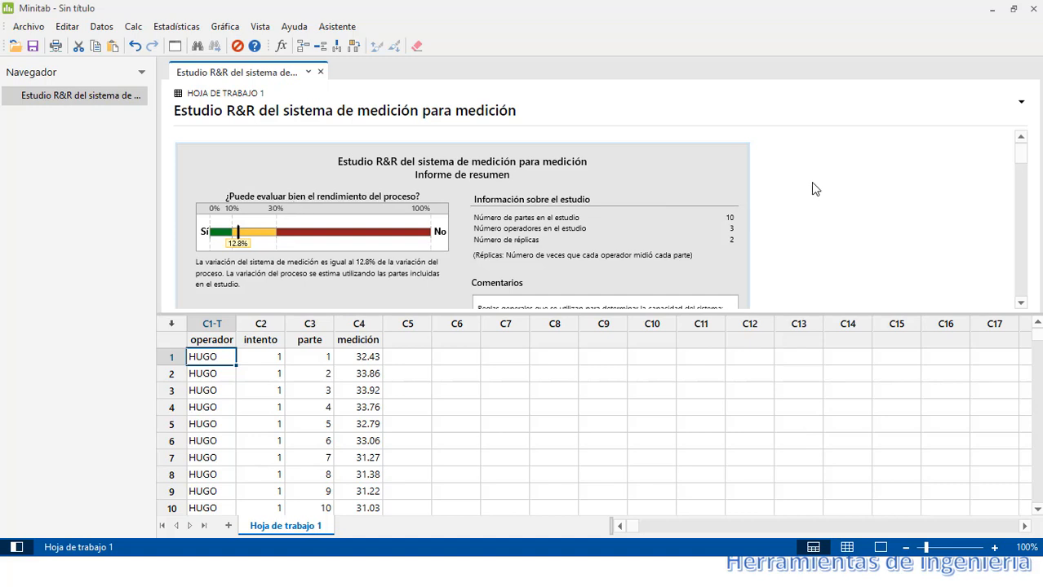
- Review the R&R study's summary report and variation report, examining the sources of variation, operator and part charts, and the variation table
{"action": "left_click", "coordinate": [1021, 302]}
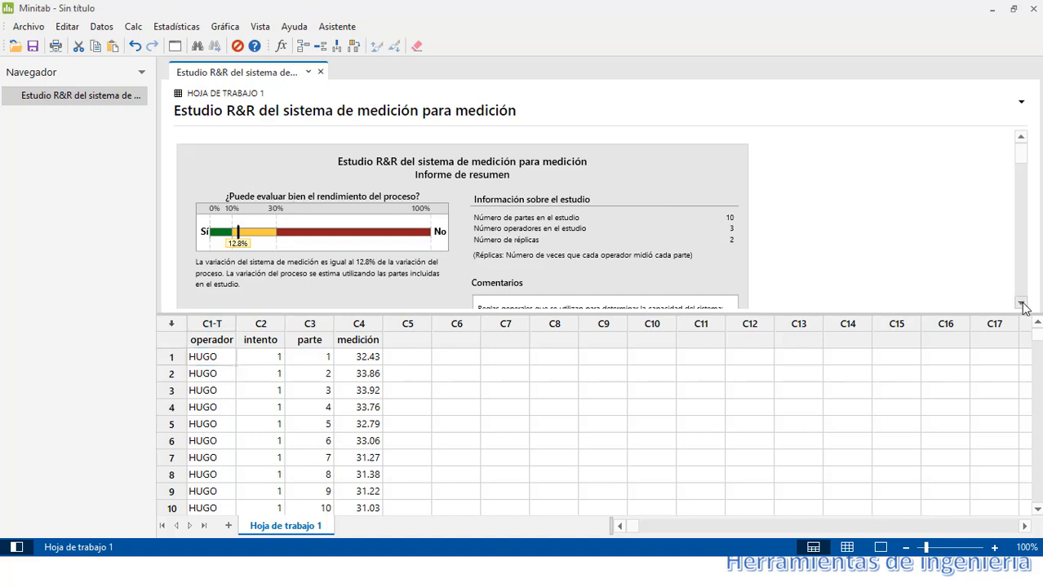
{"action": "left_click", "coordinate": [1020, 303]}
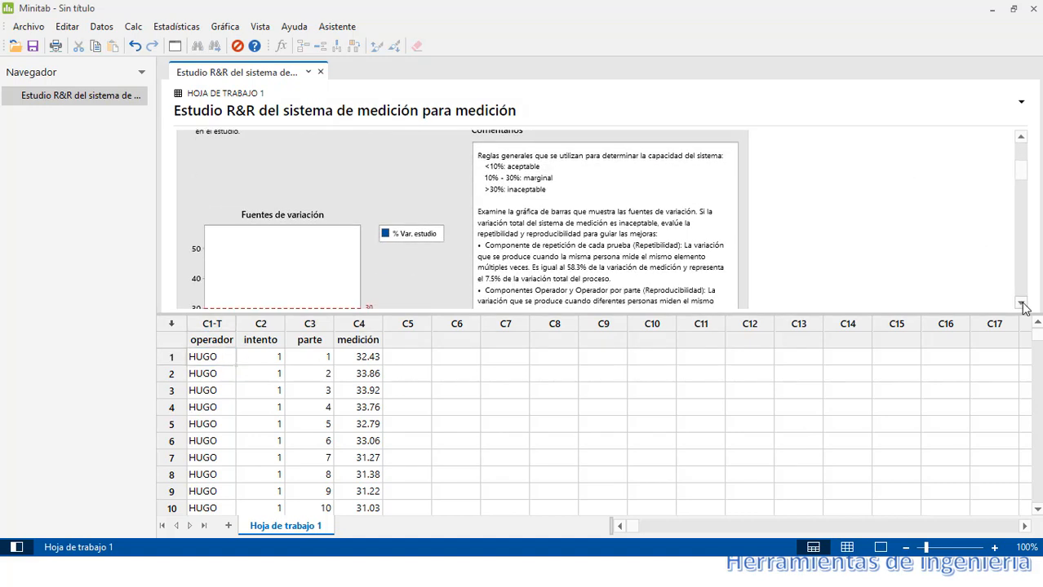
{"action": "left_click", "coordinate": [1021, 302]}
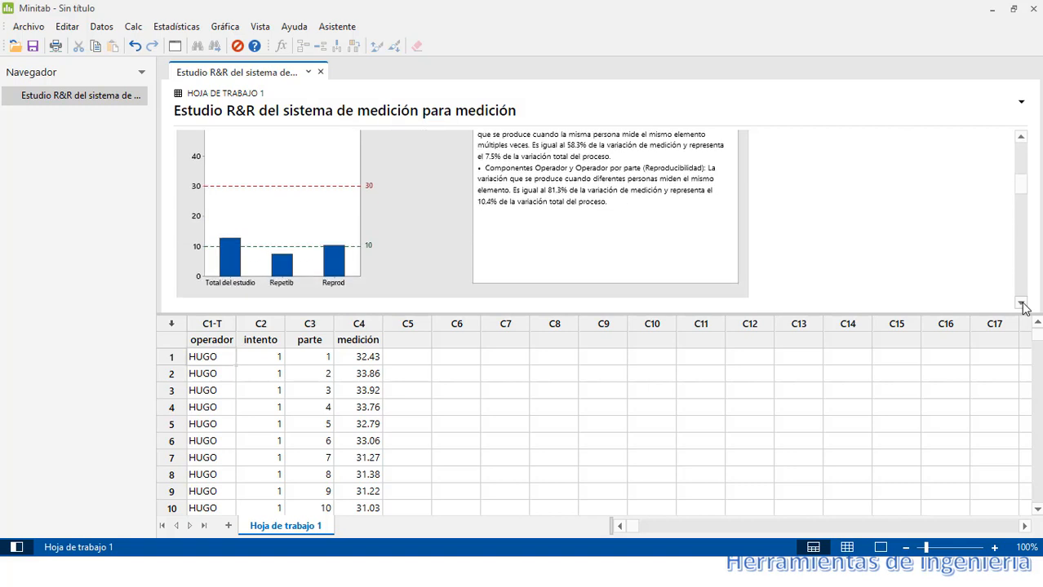
{"action": "left_click", "coordinate": [1021, 303]}
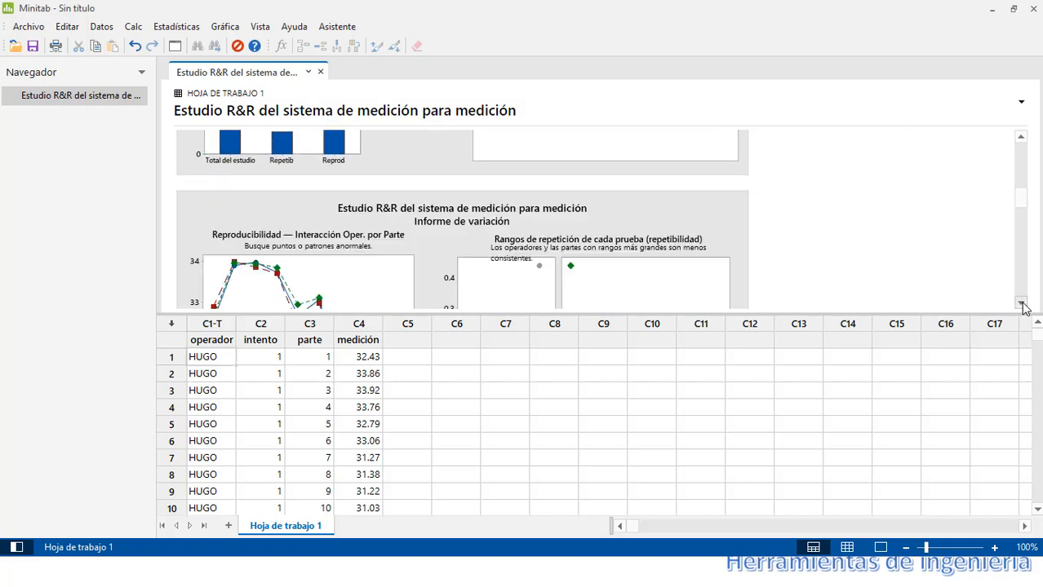
{"action": "left_click", "coordinate": [1021, 303]}
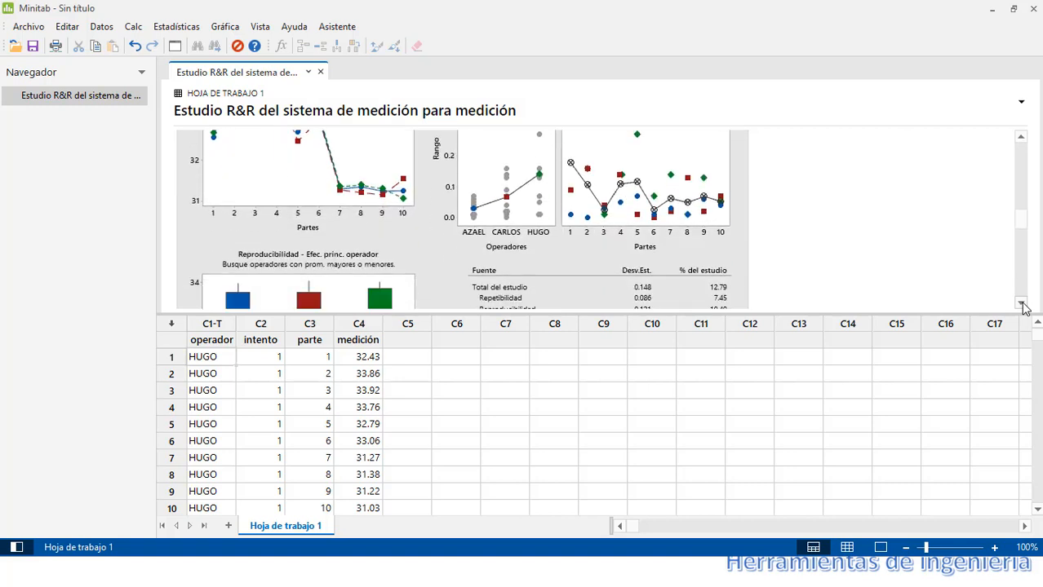
{"action": "left_click", "coordinate": [1021, 303]}
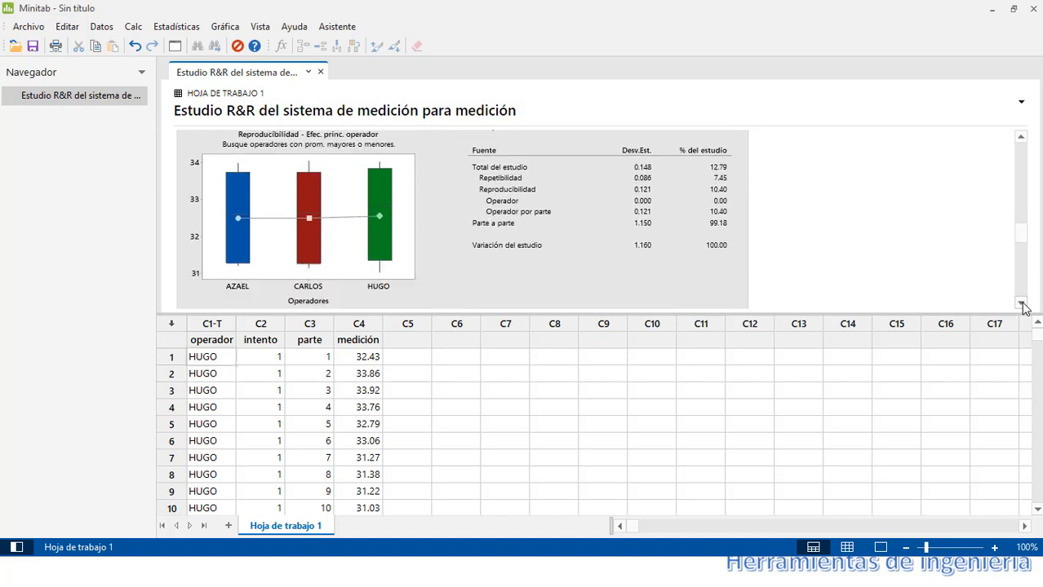
{"action": "left_click", "coordinate": [1021, 303]}
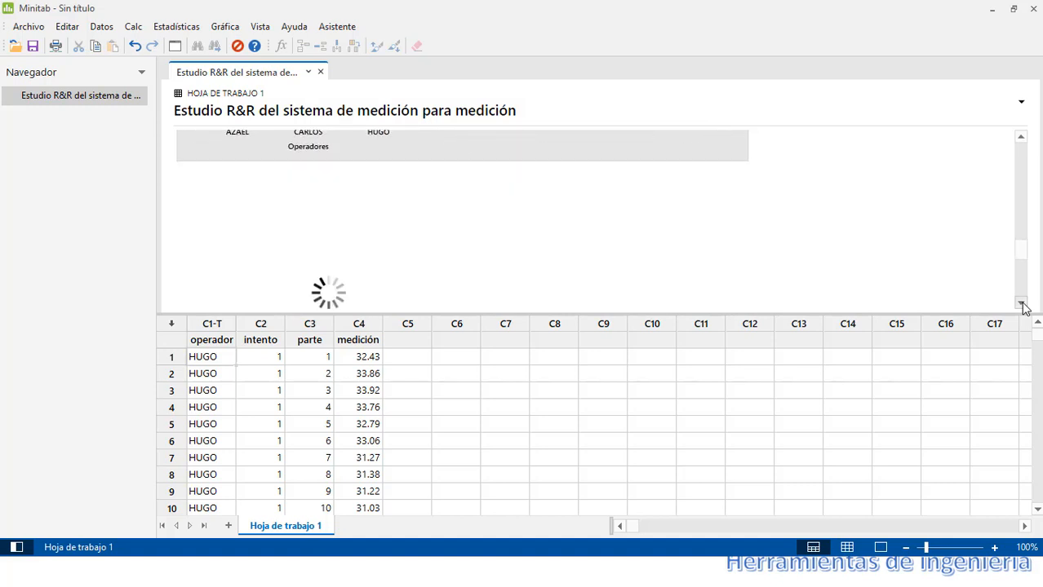